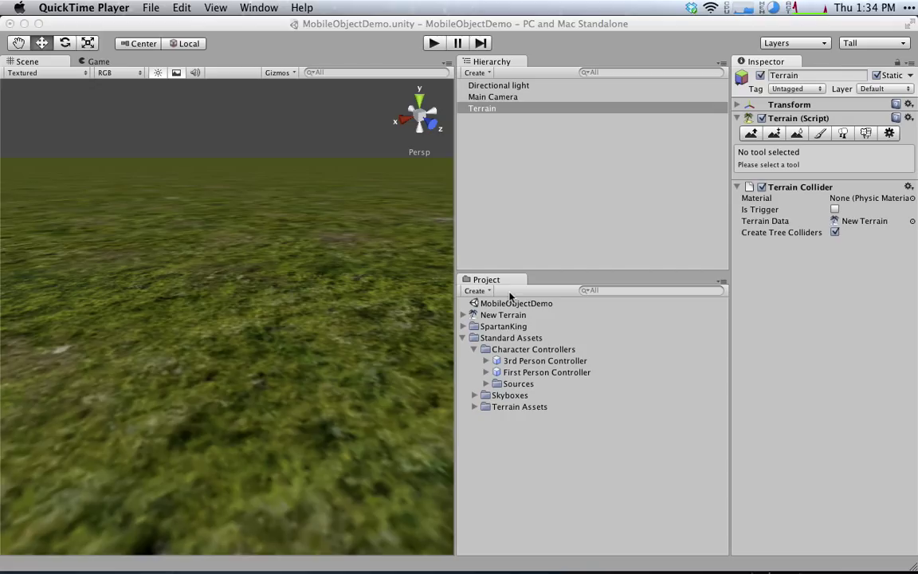
- Bring Unity forward, widen the Scene view and tilt it so the grass terrain fills more
{"action": "left_click", "coordinate": [336, 262]}
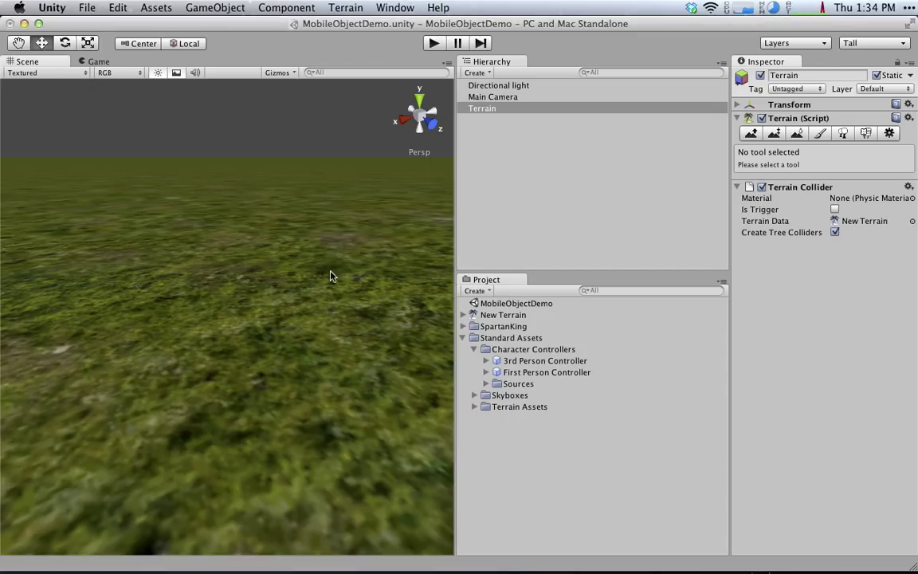
{"action": "right_click_drag", "start_coordinate": [300, 280], "coordinate": [391, 267]}
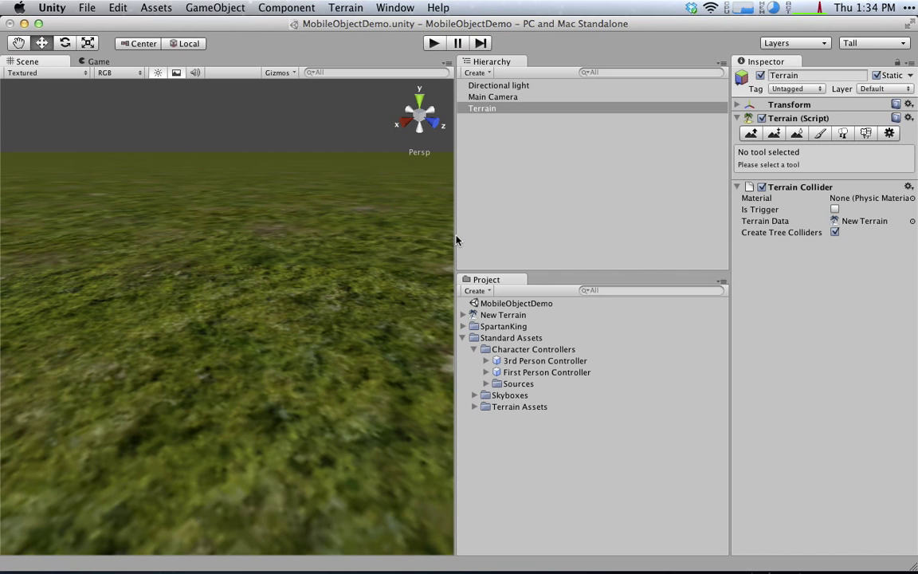
{"action": "left_click_drag", "start_coordinate": [457, 239], "coordinate": [615, 234]}
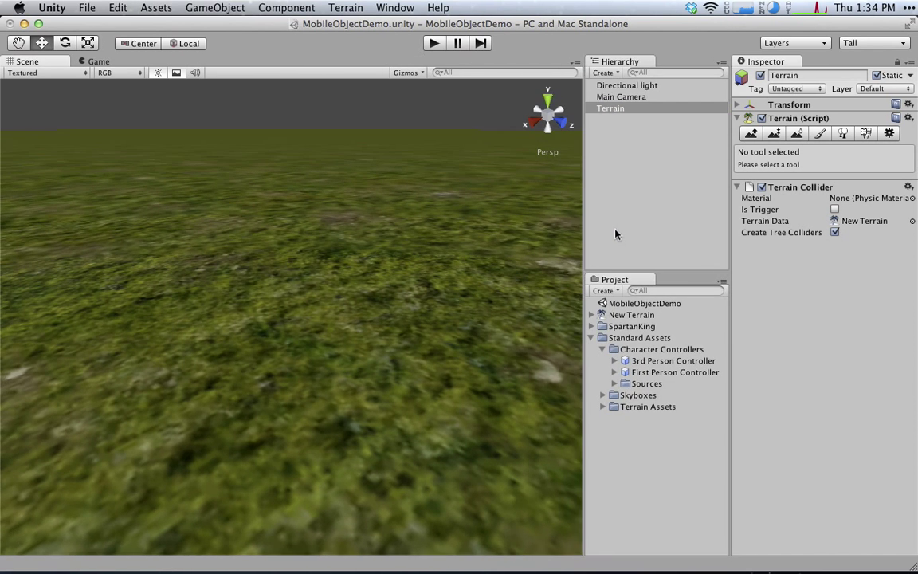
{"action": "right_click_drag", "start_coordinate": [271, 245], "coordinate": [379, 238]}
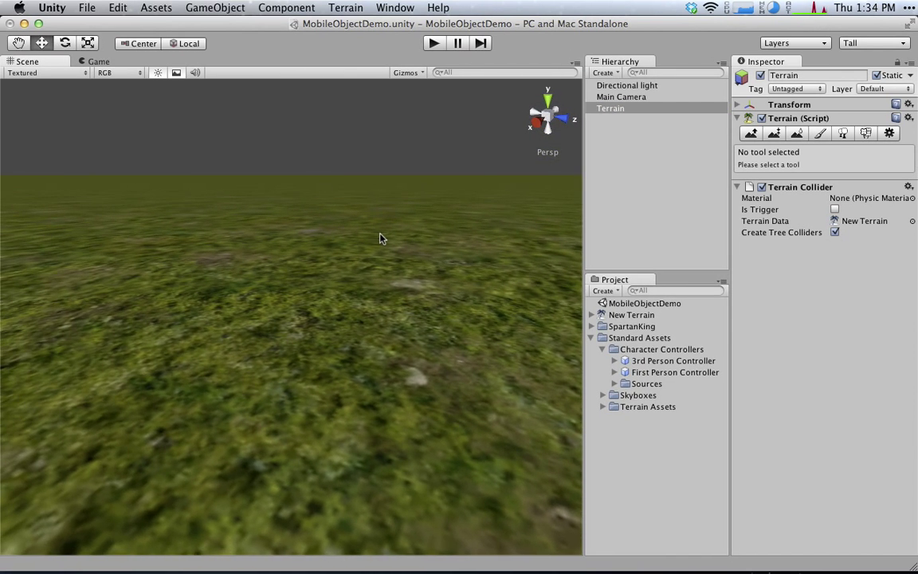
- Import the Character Controller package via Assets > Import Package
{"action": "left_click", "coordinate": [634, 349]}
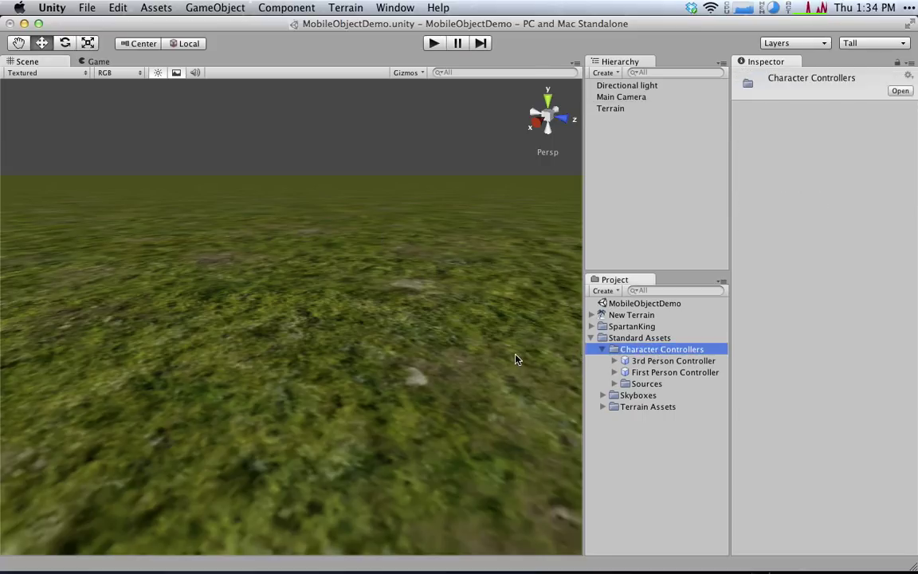
{"action": "left_click", "coordinate": [156, 8]}
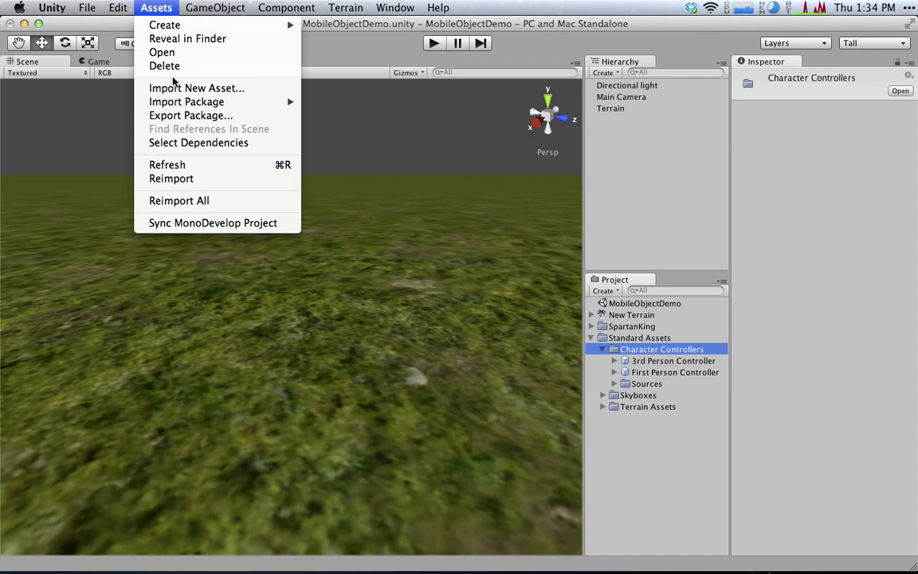
{"action": "mouse_move", "coordinate": [168, 102]}
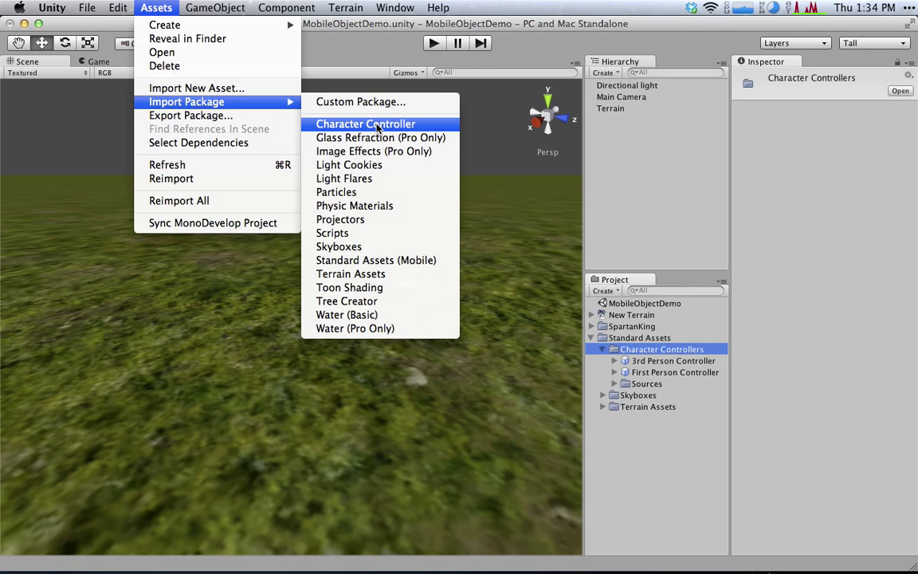
{"action": "left_click", "coordinate": [415, 123]}
- Select the First Person Controller prefab to show its controller and script components
{"action": "left_click", "coordinate": [693, 371]}
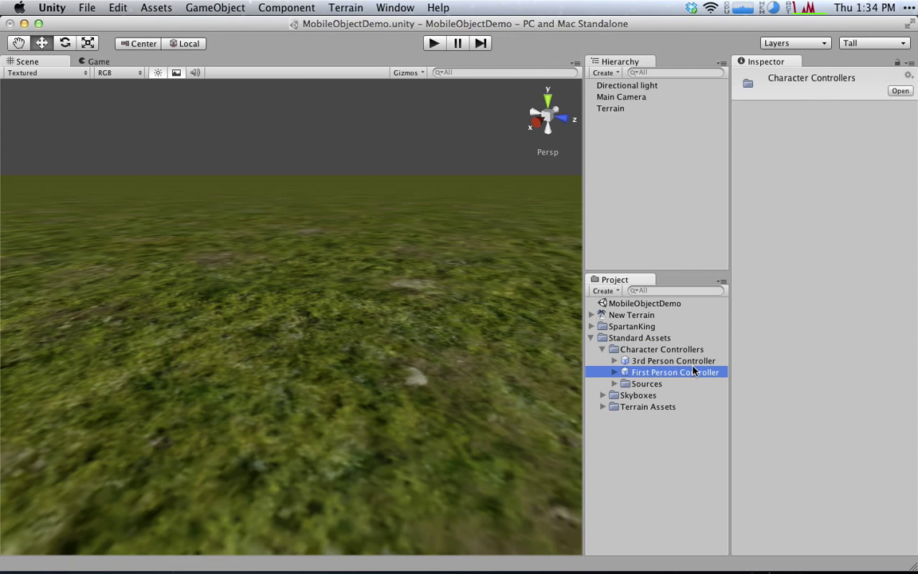
{"action": "left_click", "coordinate": [696, 362]}
{"action": "left_click", "coordinate": [691, 372]}
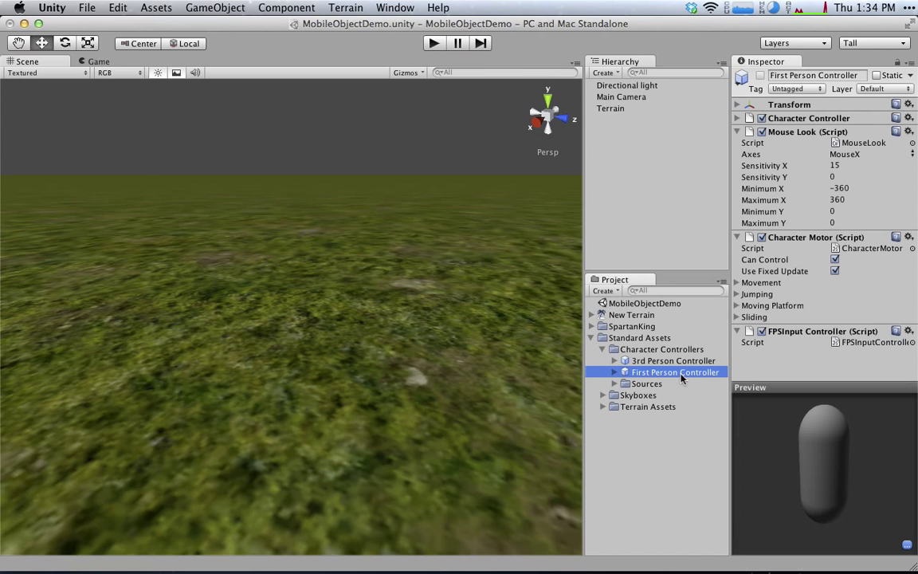
- Drop a First Person Controller onto the terrain, check its Main Camera, and start Play mode
{"action": "left_click_drag", "start_coordinate": [683, 370], "coordinate": [319, 311]}
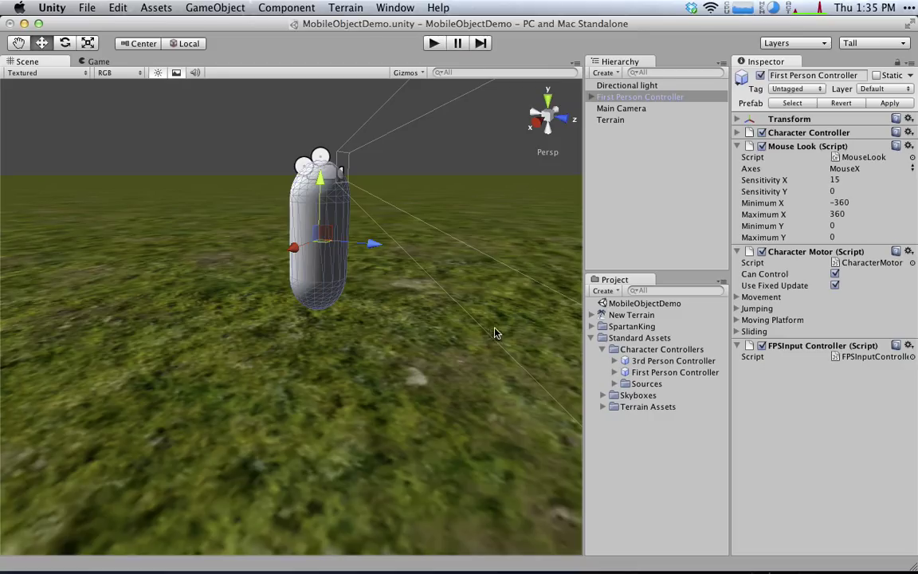
{"action": "left_click", "coordinate": [393, 357]}
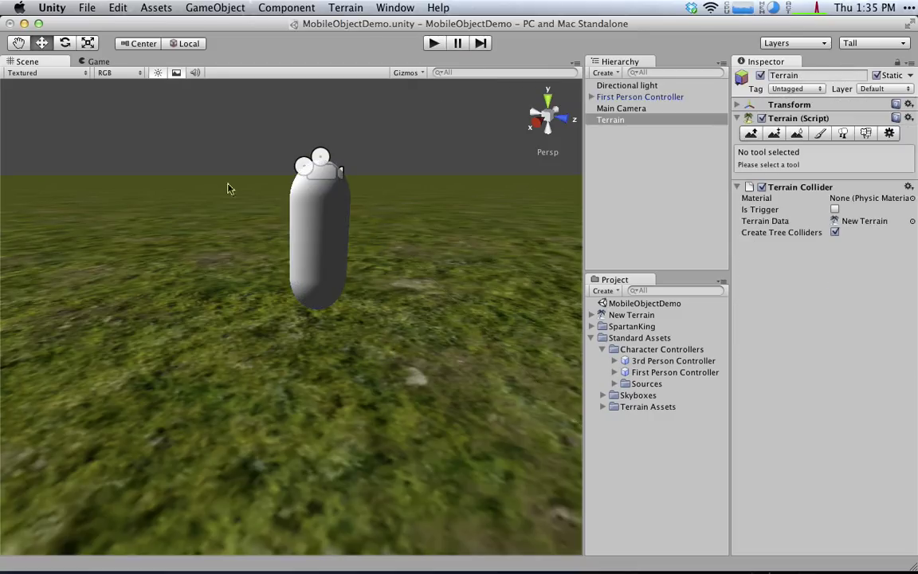
{"action": "left_click", "coordinate": [346, 289]}
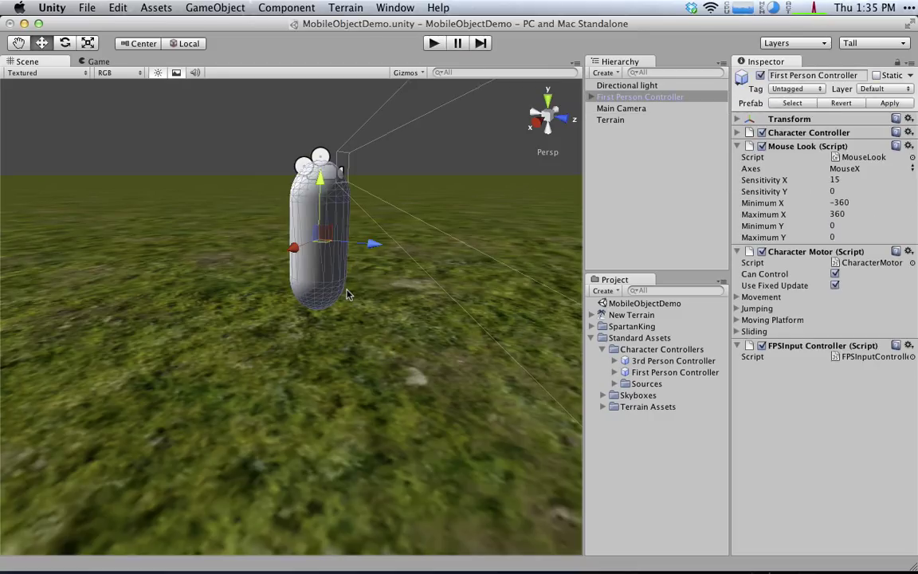
{"action": "left_click", "coordinate": [328, 268]}
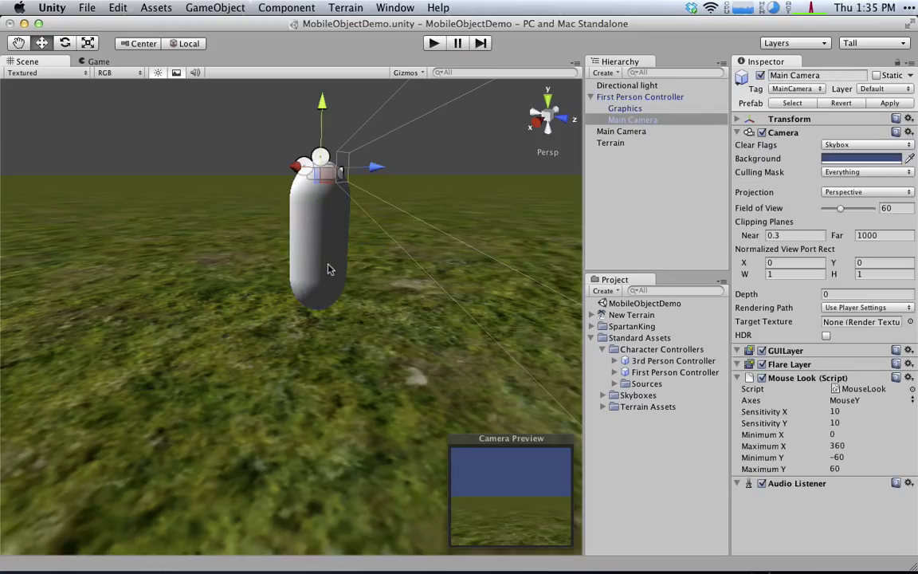
{"action": "left_click", "coordinate": [275, 310]}
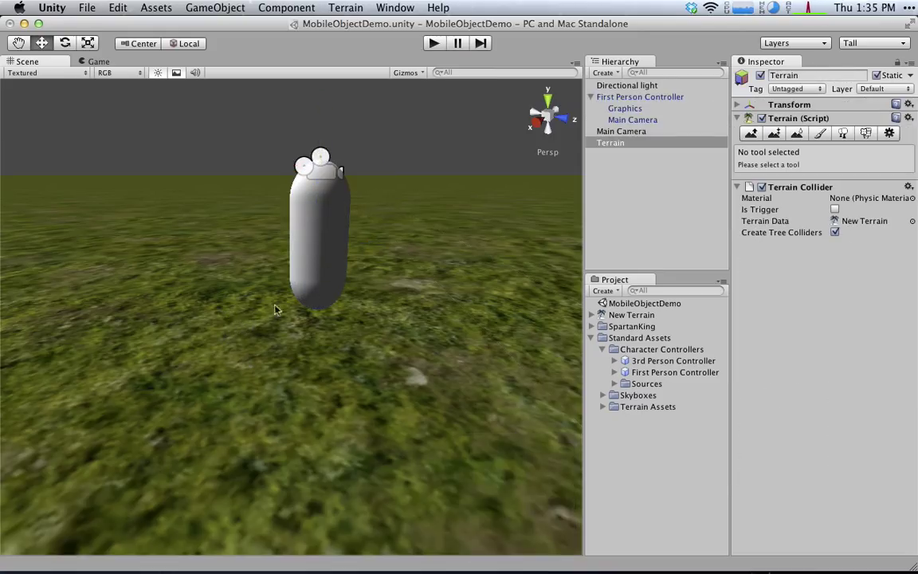
{"action": "left_click", "coordinate": [434, 43]}
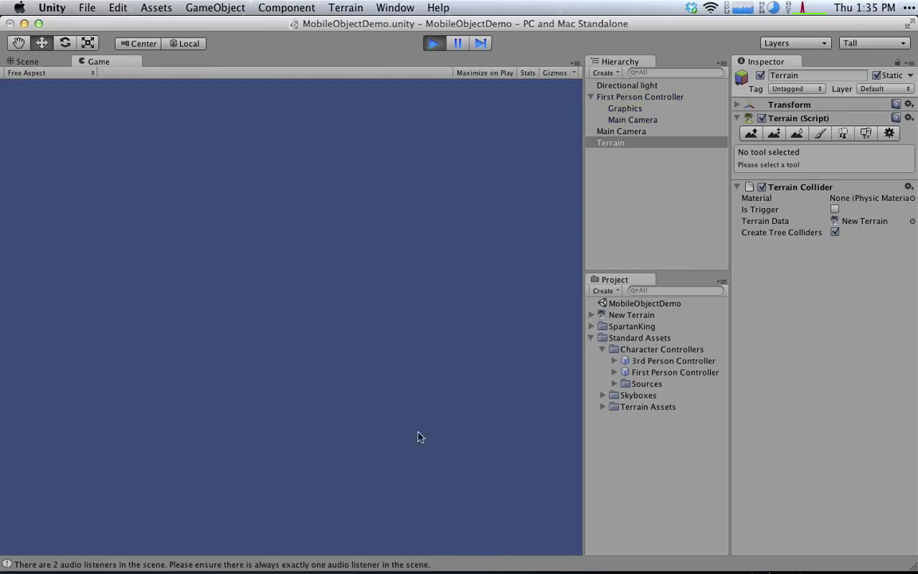
- Stop play, lift the First Person Controller capsule slightly above the ground, then play-test again
{"action": "left_click", "coordinate": [435, 43]}
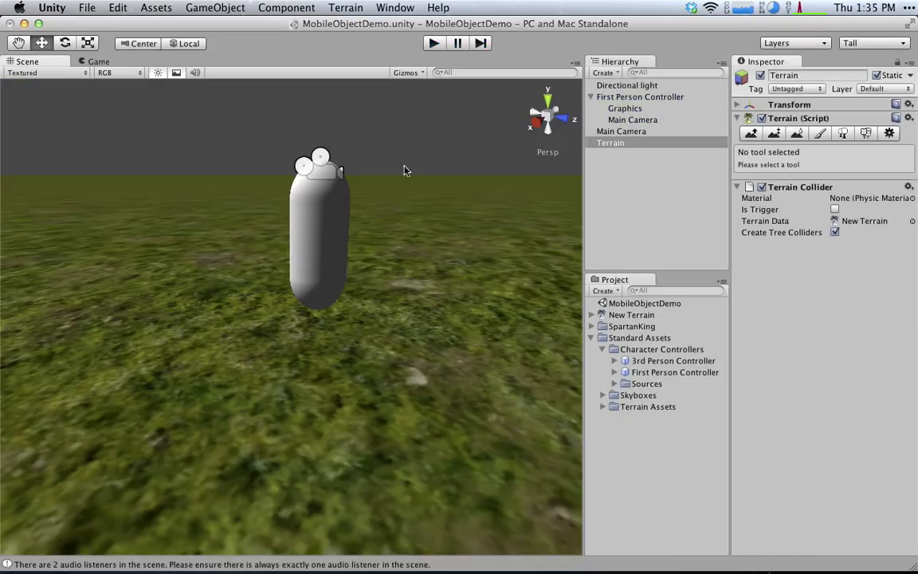
{"action": "left_click", "coordinate": [323, 274]}
{"action": "left_click_drag", "start_coordinate": [319, 177], "coordinate": [323, 155]}
{"action": "left_click", "coordinate": [434, 43]}
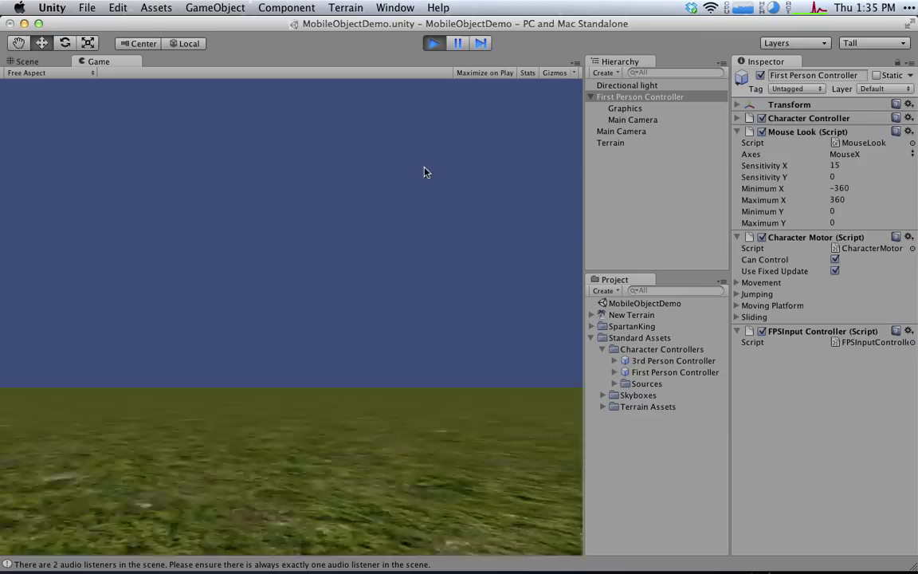
{"action": "left_click", "coordinate": [433, 43]}
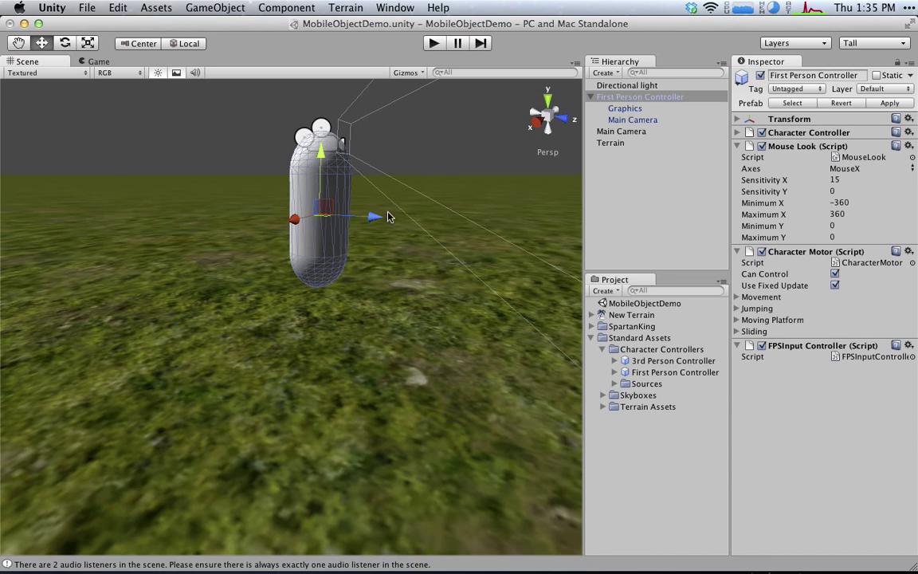
- Orbit around the capsule and fold the Mouse Look, Character Motor and FPSInput Controller components
{"action": "left_click_drag", "start_coordinate": [352, 195], "coordinate": [420, 280], "text": "alt"}
{"action": "scroll", "coordinate": [420, 283], "scroll_direction": "up", "scroll_amount": 3}
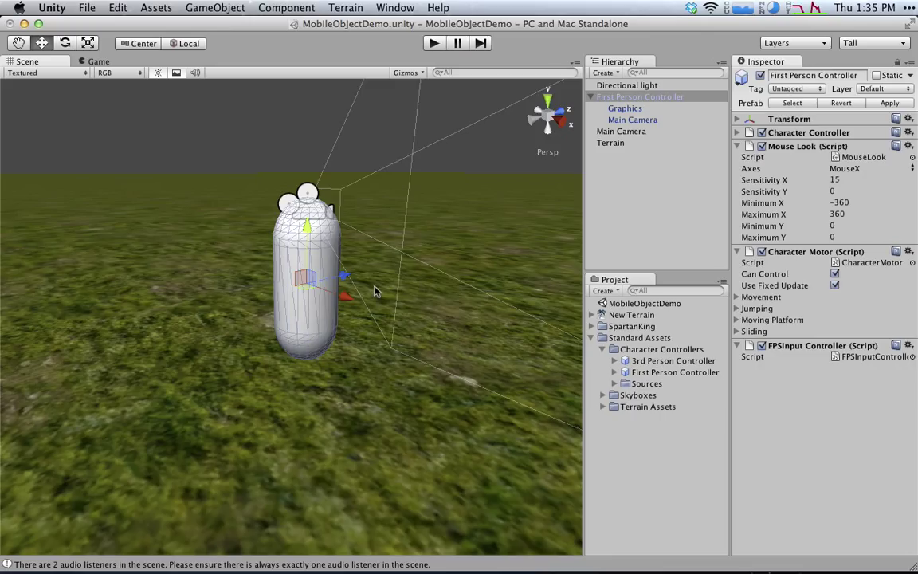
{"action": "left_click", "coordinate": [737, 146]}
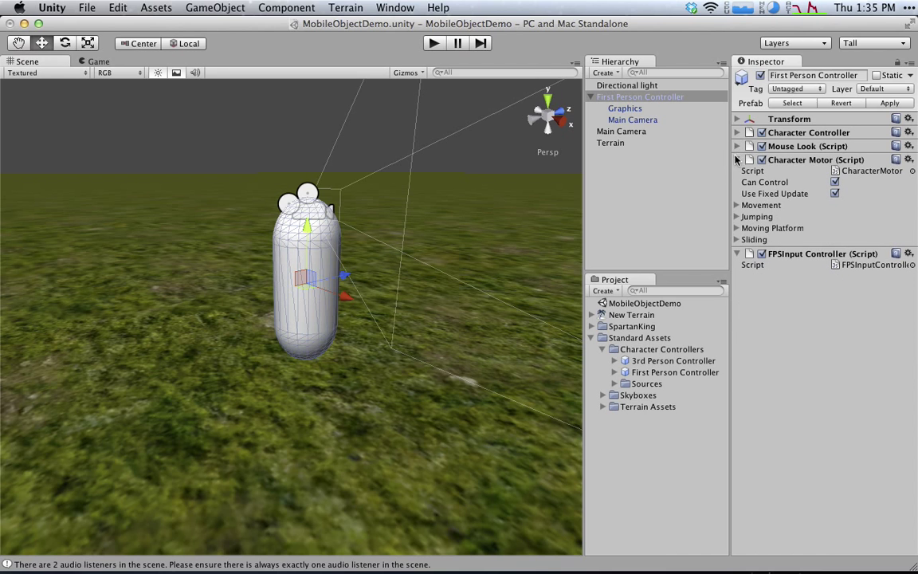
{"action": "left_click", "coordinate": [737, 160]}
{"action": "left_click", "coordinate": [738, 173]}
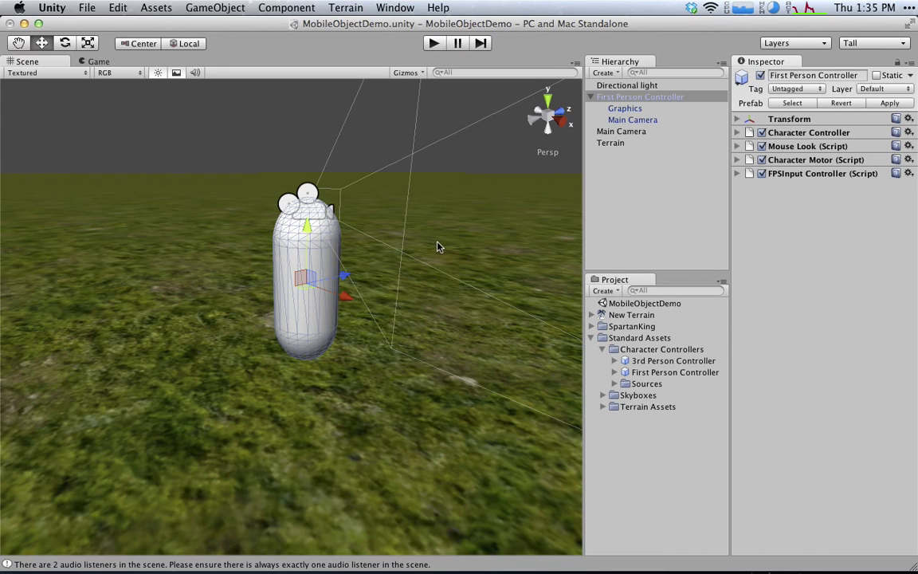
- Collapse Standard Assets and select the SpartanKing model, showing its 0.01 scale factor
{"action": "left_click", "coordinate": [591, 337]}
{"action": "left_click", "coordinate": [592, 326]}
{"action": "left_click", "coordinate": [624, 418]}
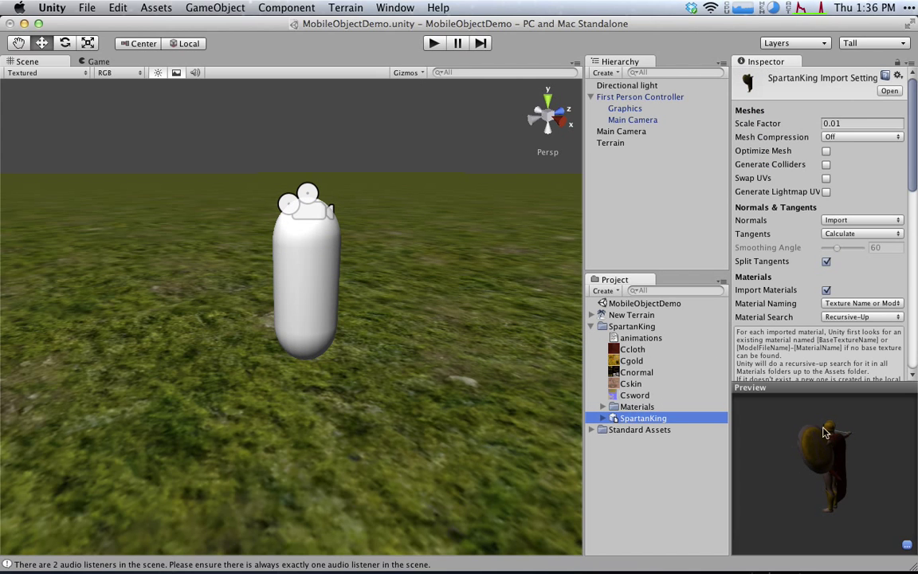
- Drop the SpartanKing model into the scene and scale it up uniformly
{"action": "left_click_drag", "start_coordinate": [790, 435], "coordinate": [894, 437]}
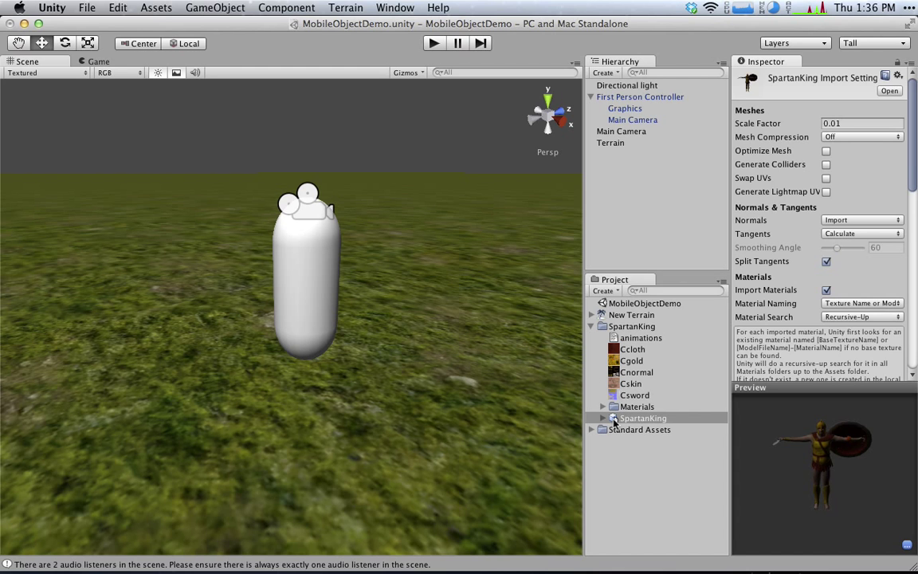
{"action": "left_click_drag", "start_coordinate": [614, 422], "coordinate": [422, 367]}
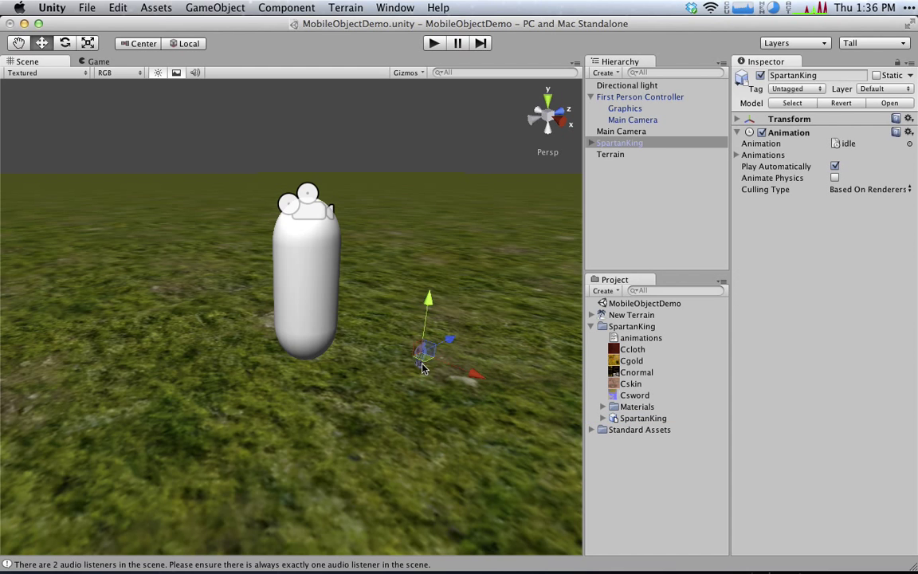
{"action": "key", "text": "r"}
{"action": "left_click_drag", "start_coordinate": [420, 309], "coordinate": [417, 365]}
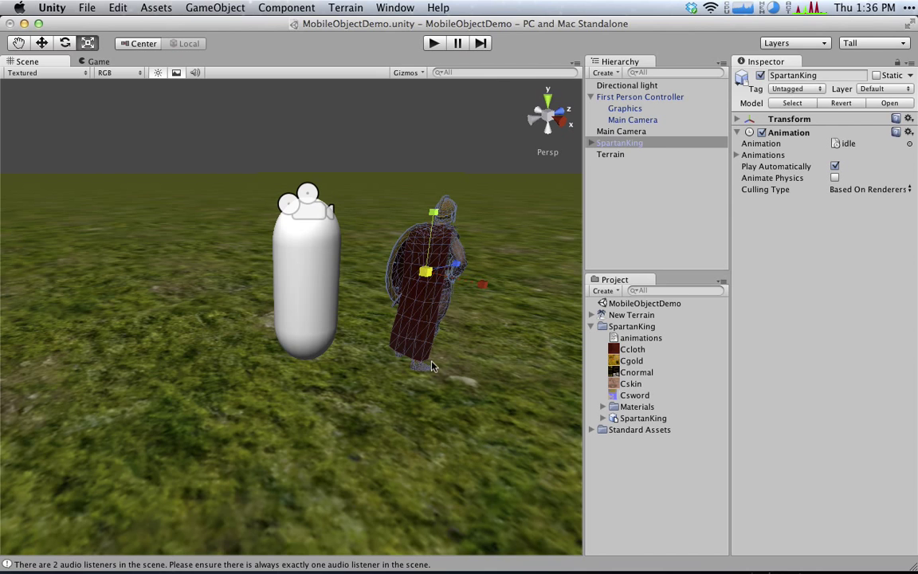
- Move SpartanKing along X so it overlaps the First Person Controller capsule
{"action": "key", "text": "w"}
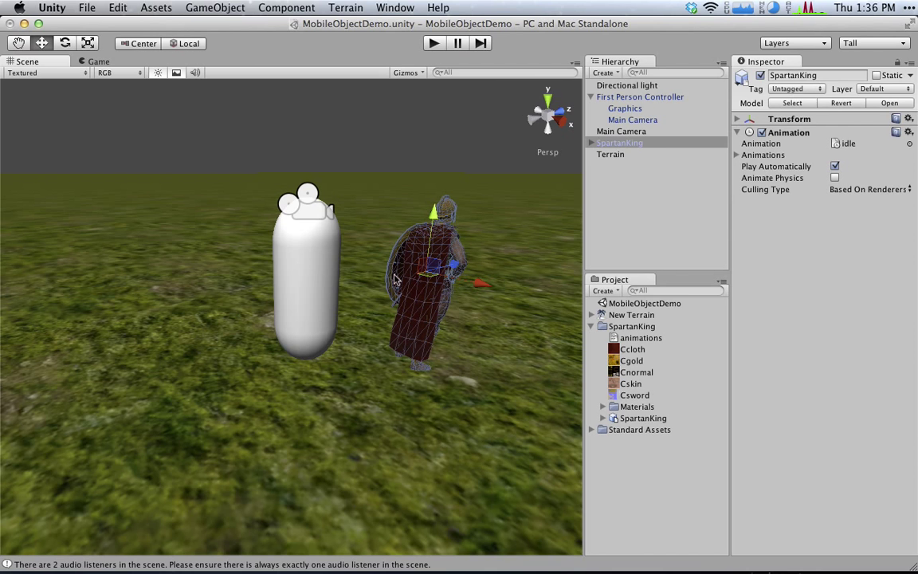
{"action": "left_click_drag", "start_coordinate": [480, 289], "coordinate": [464, 240]}
{"action": "left_click_drag", "start_coordinate": [295, 285], "coordinate": [333, 283]}
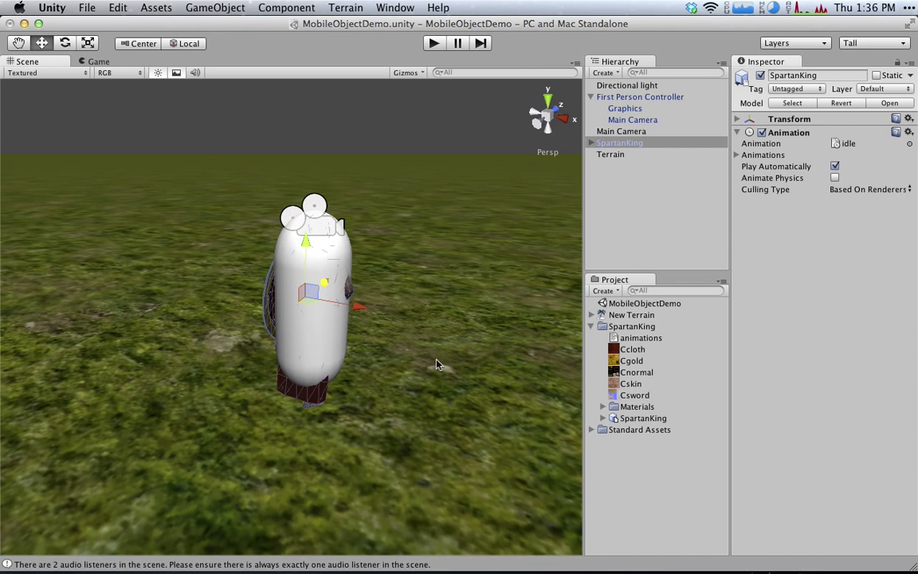
{"action": "left_click", "coordinate": [434, 44]}
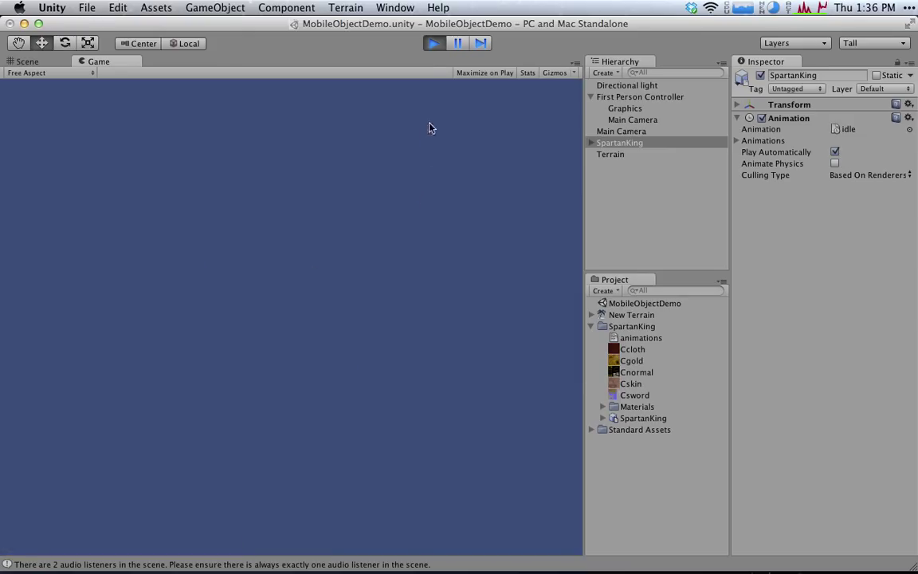
{"action": "left_click", "coordinate": [433, 43]}
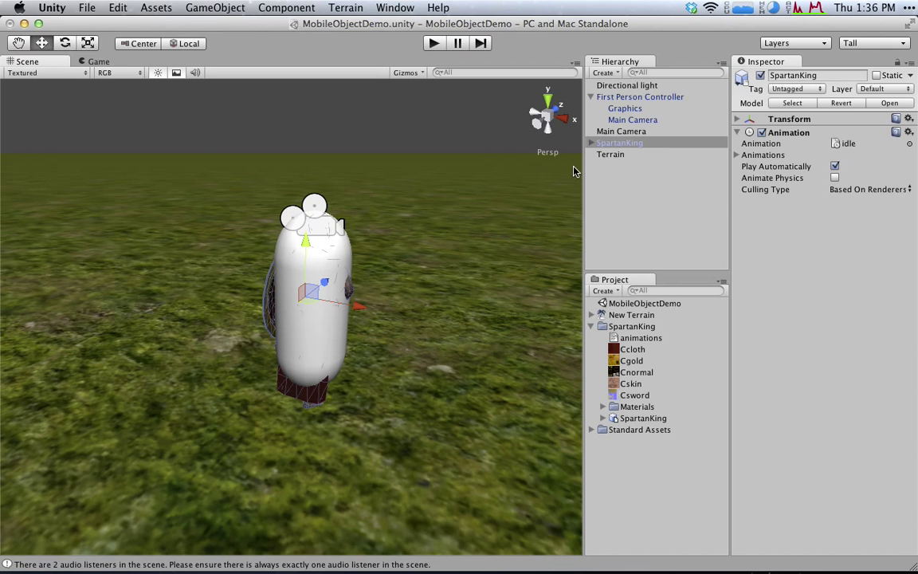
{"action": "left_click", "coordinate": [624, 109]}
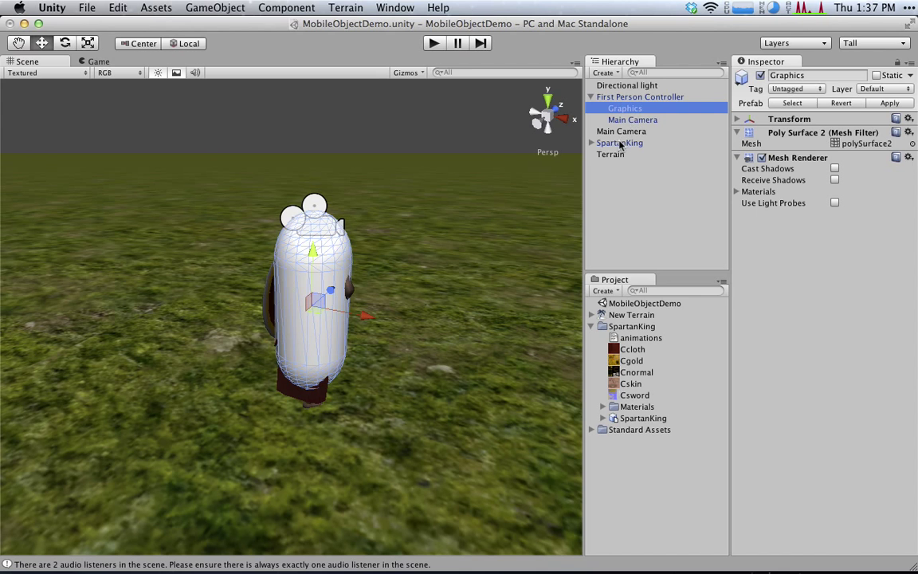
- Parent SpartanKing under First Person Controller in the Hierarchy and play-test the result
{"action": "left_click_drag", "start_coordinate": [620, 144], "coordinate": [619, 99]}
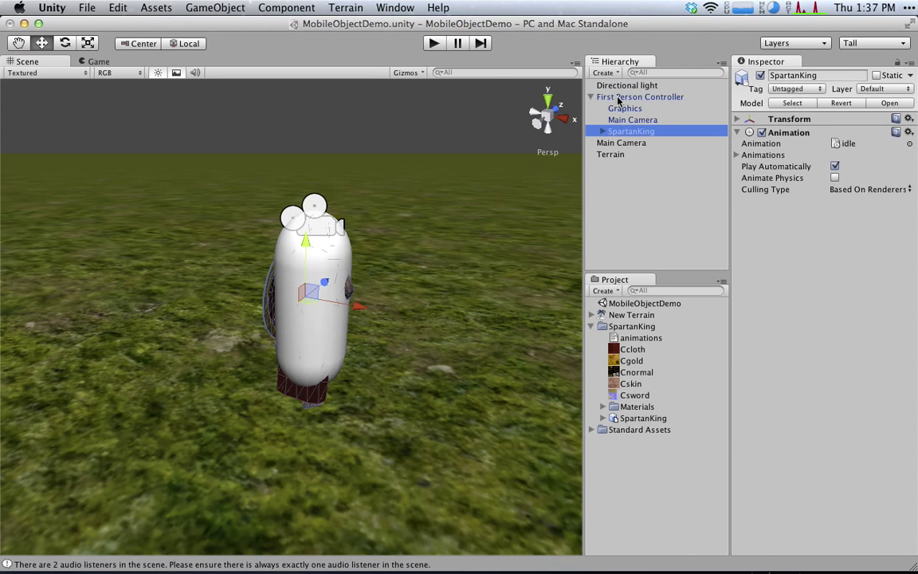
{"action": "left_click", "coordinate": [433, 43]}
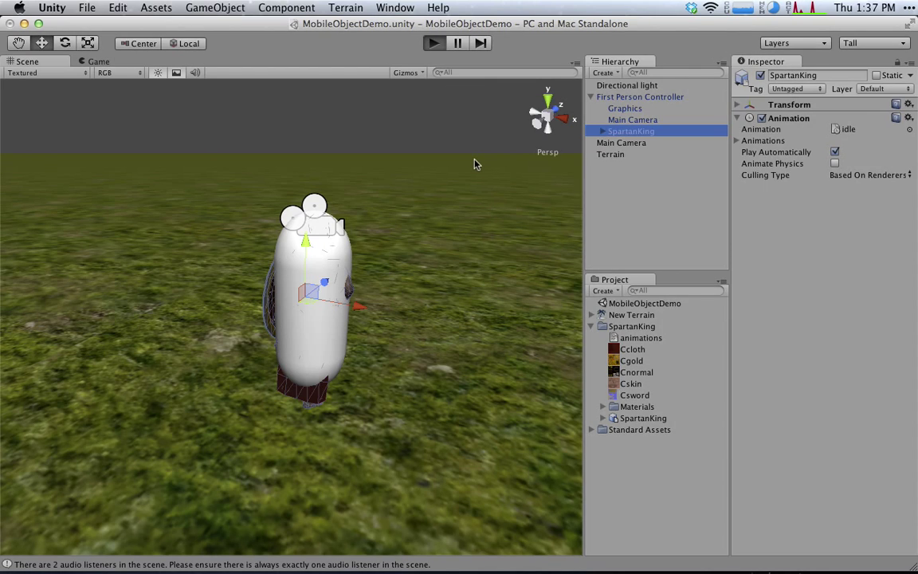
{"action": "left_click", "coordinate": [476, 172]}
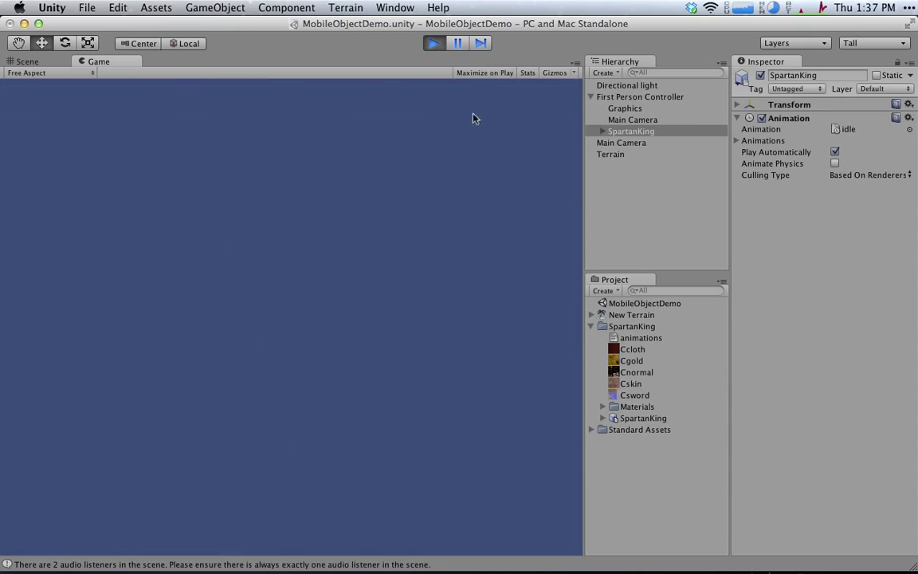
{"action": "left_click", "coordinate": [432, 44]}
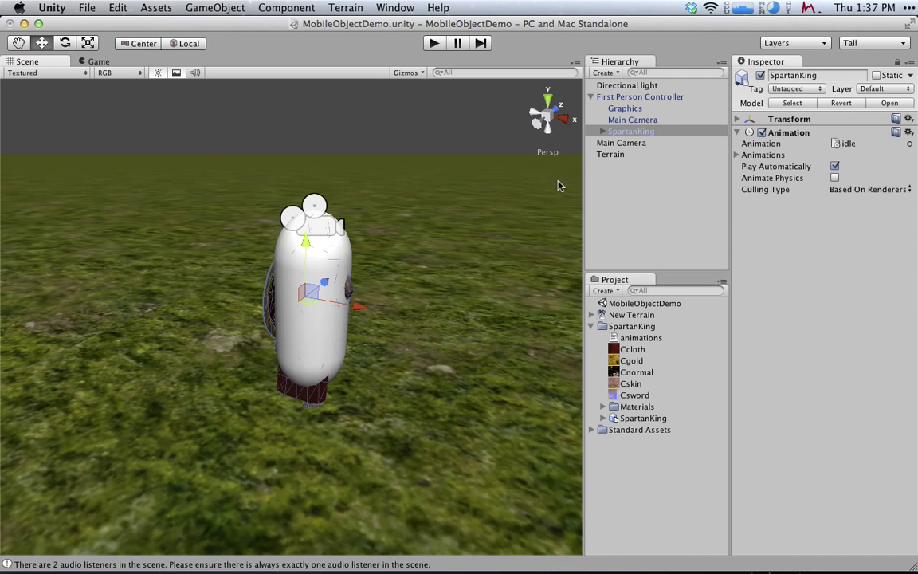
- Delete the capsule Graphics object, accepting the loss of the prefab connection
{"action": "left_click", "coordinate": [625, 109]}
{"action": "key", "text": "super+BackSpace"}
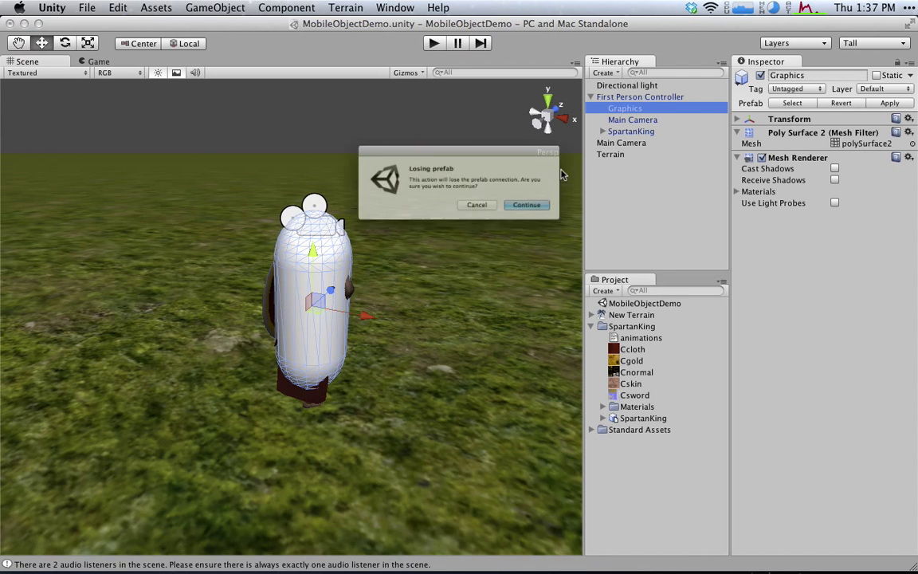
{"action": "left_click", "coordinate": [562, 212]}
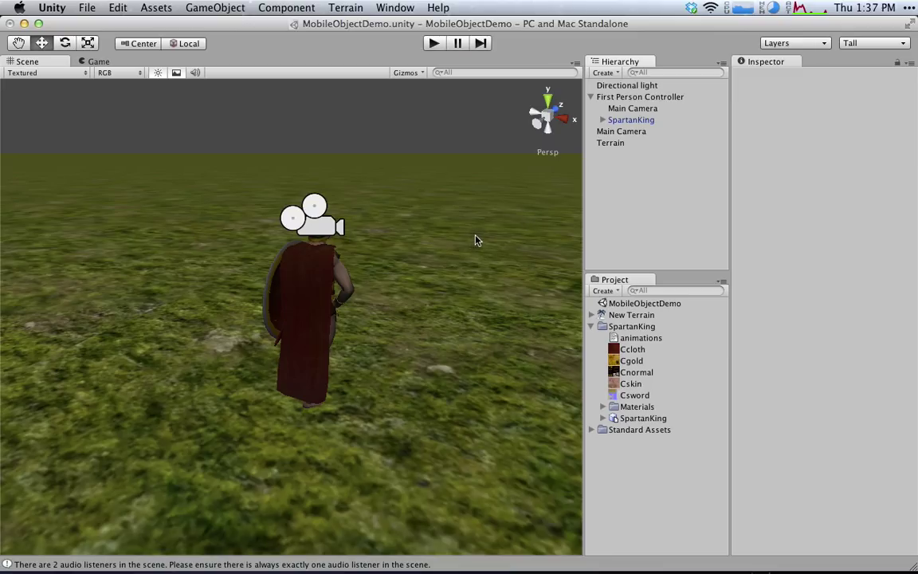
- Move the Main Camera back and above the Spartan, then tilt it down toward him
{"action": "left_click", "coordinate": [631, 109]}
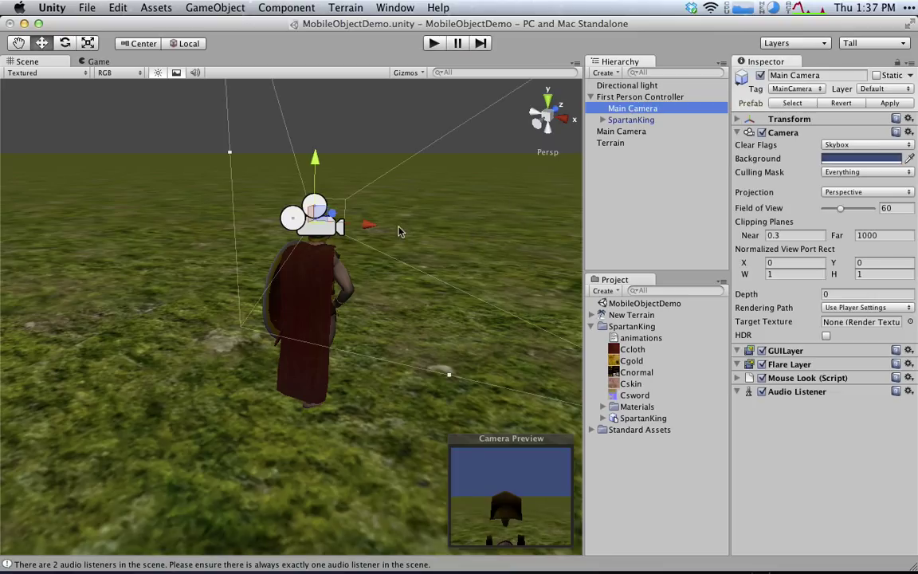
{"action": "left_click_drag", "start_coordinate": [320, 216], "coordinate": [242, 320]}
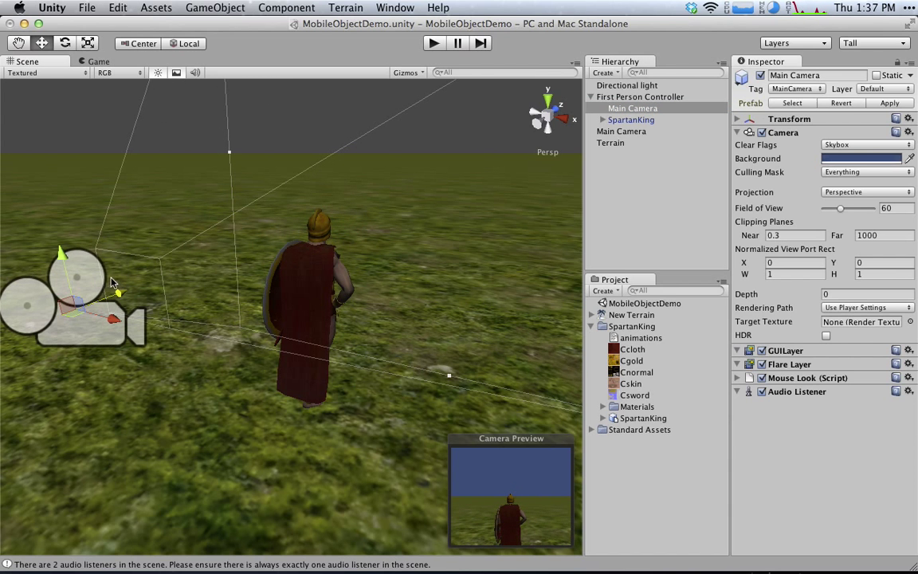
{"action": "left_click_drag", "start_coordinate": [62, 254], "coordinate": [64, 211]}
{"action": "key", "text": "r"}
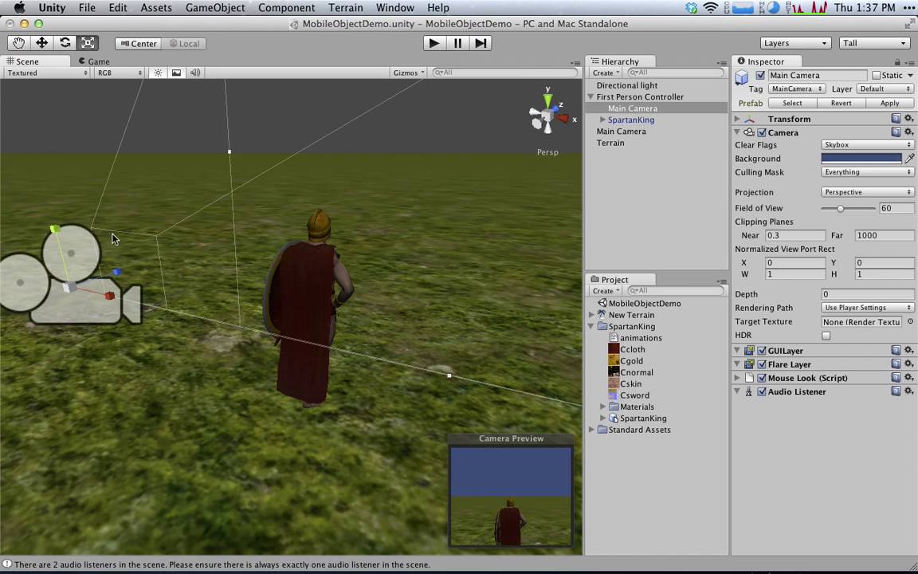
{"action": "key", "text": "e"}
{"action": "left_click_drag", "start_coordinate": [81, 289], "coordinate": [316, 292], "text": "alt"}
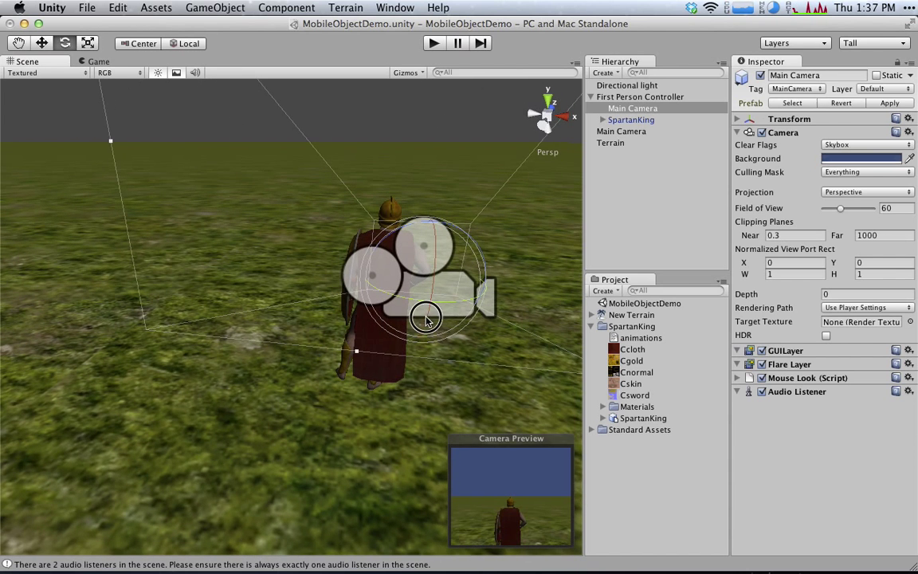
{"action": "left_click_drag", "start_coordinate": [427, 319], "coordinate": [401, 396]}
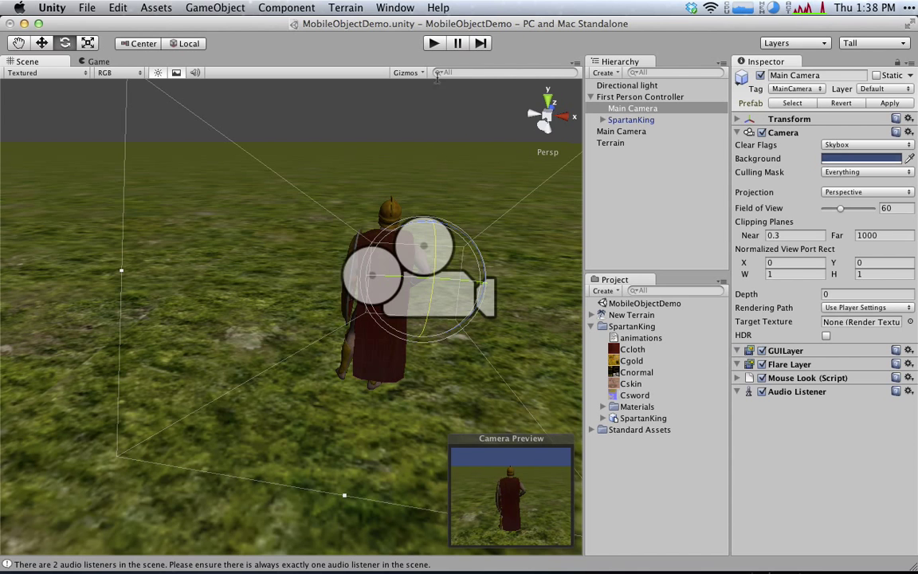
- Enter Play mode to see the Spartan from behind through the repositioned camera
{"action": "left_click", "coordinate": [433, 43]}
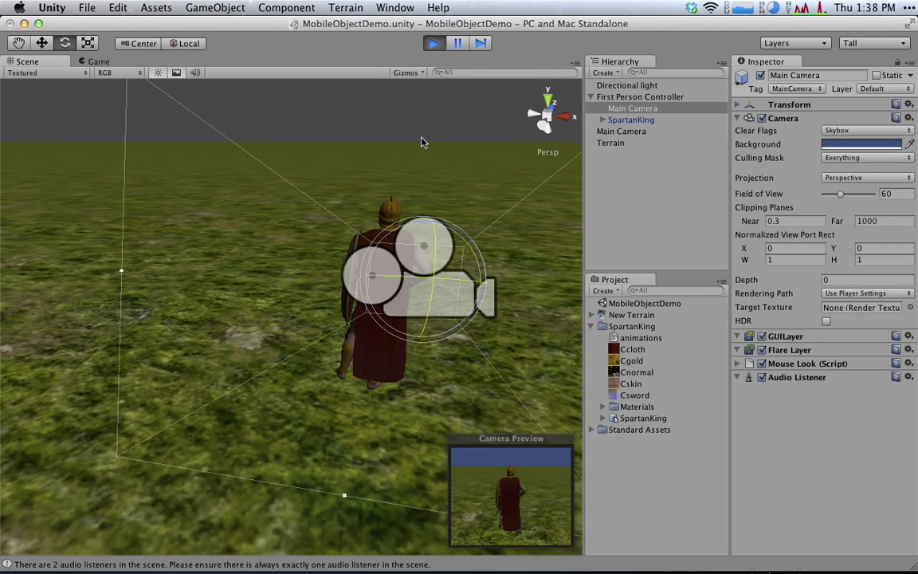